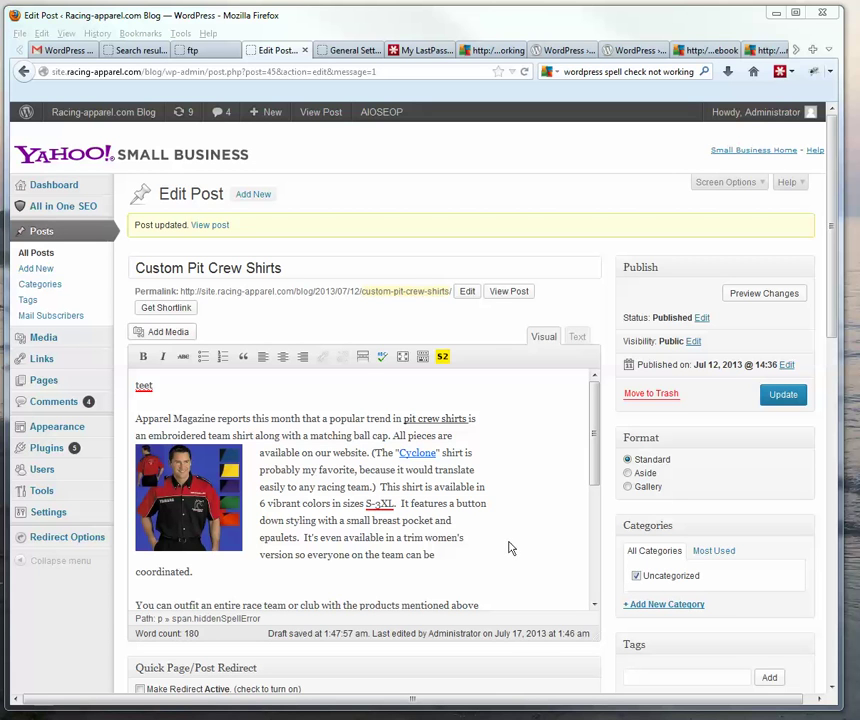
Run the After the Deadline proofreader over the post text
{"action": "left_click", "coordinate": [381, 356]}
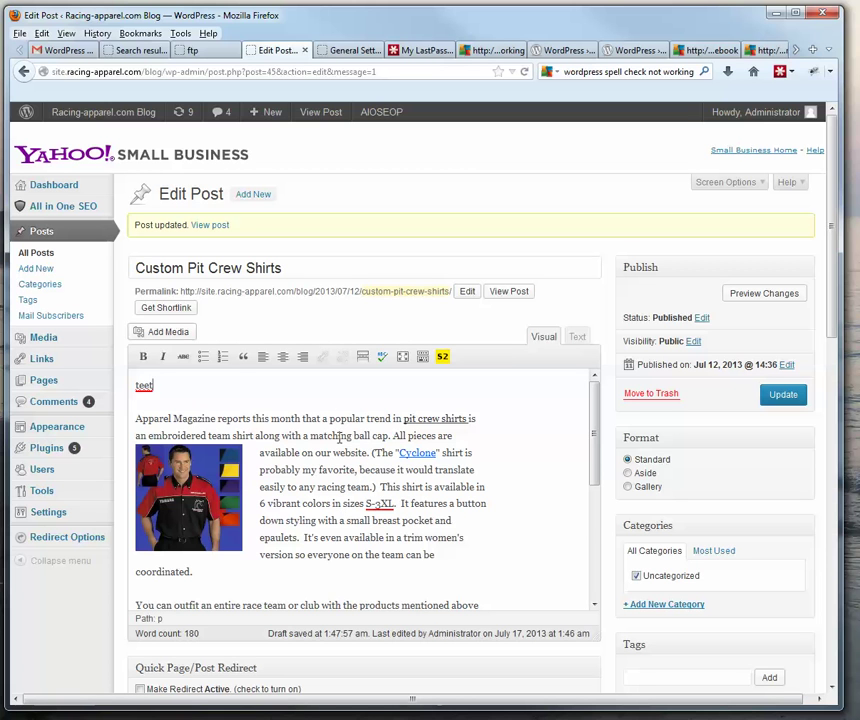
{"action": "scroll", "coordinate": [338, 413], "scroll_direction": "down", "scroll_amount": 3}
{"action": "scroll", "coordinate": [338, 413], "scroll_direction": "up", "scroll_amount": 3}
Check the Installed Plugins list showing After the Deadline active, then go to Add New
{"action": "mouse_move", "coordinate": [46, 457]}
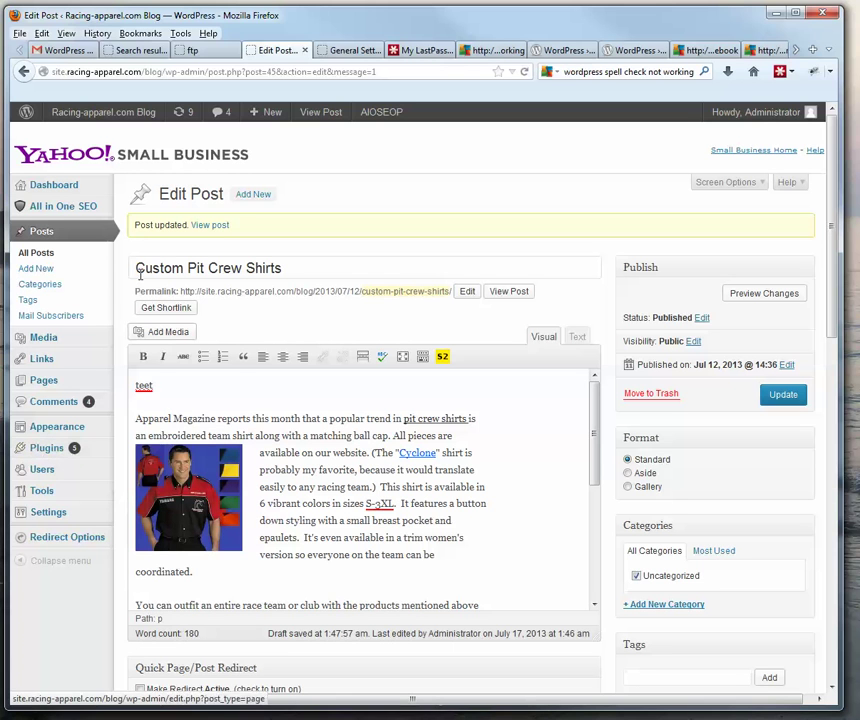
{"action": "left_click", "coordinate": [44, 454]}
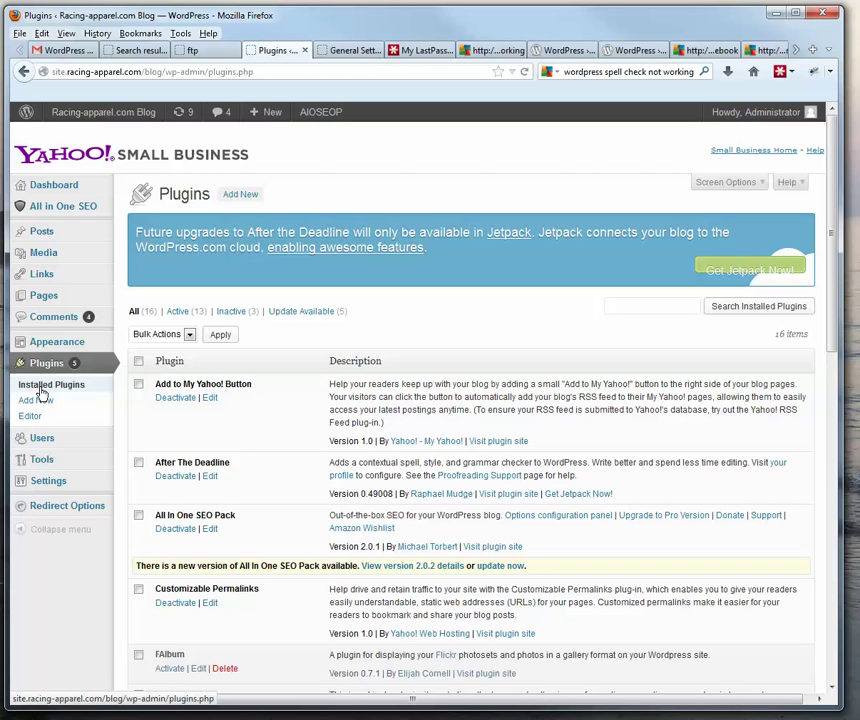
{"action": "left_click", "coordinate": [240, 196]}
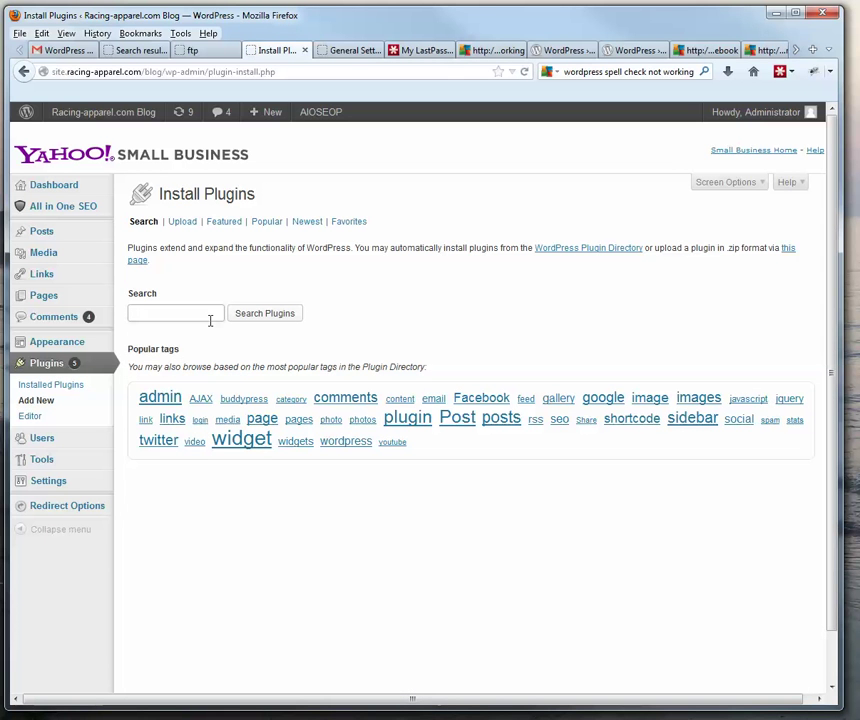
Search the plugin directory for 'after the deadline'; it shows as Installed among 15 results
{"action": "type", "text": "after "}
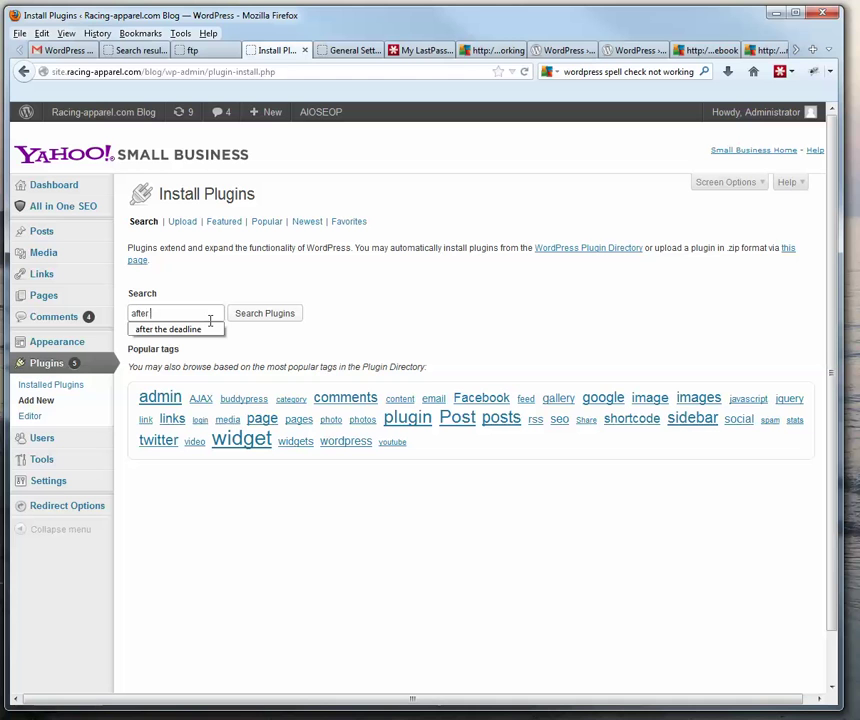
{"action": "type", "text": "the deadline"}
{"action": "left_click", "coordinate": [241, 316]}
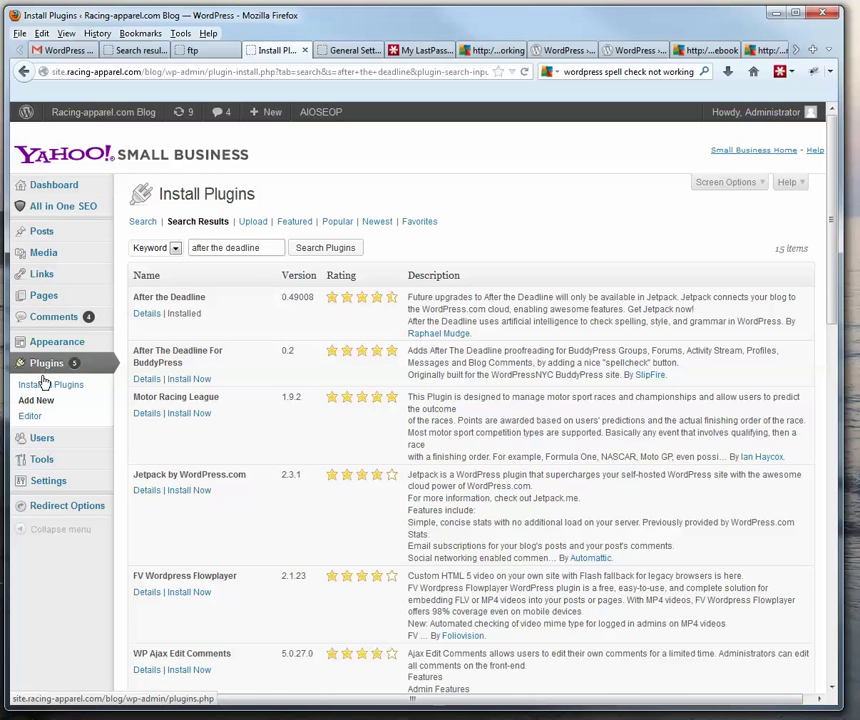
{"action": "mouse_move", "coordinate": [50, 484]}
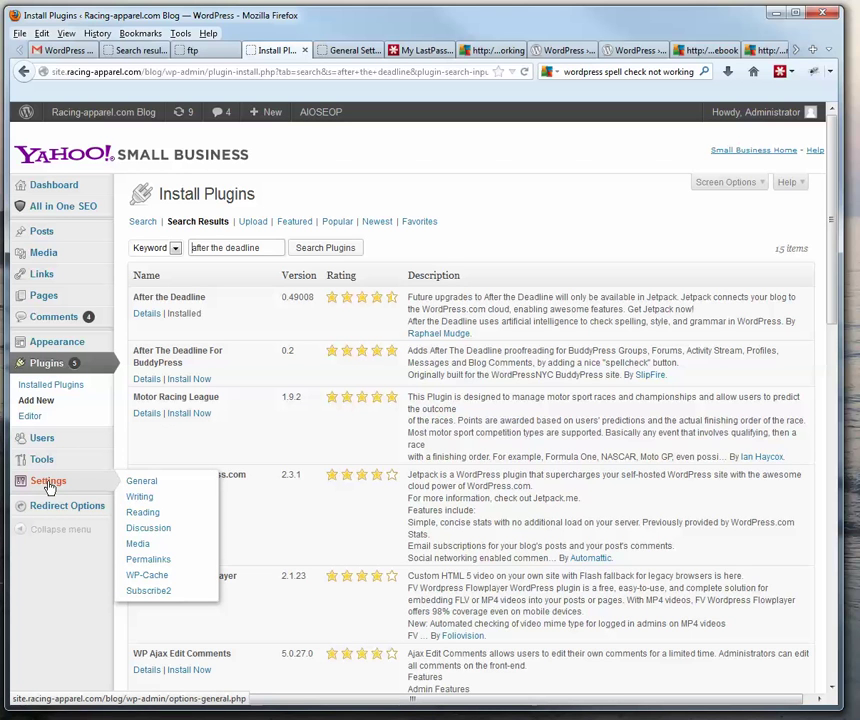
{"action": "mouse_move", "coordinate": [45, 440]}
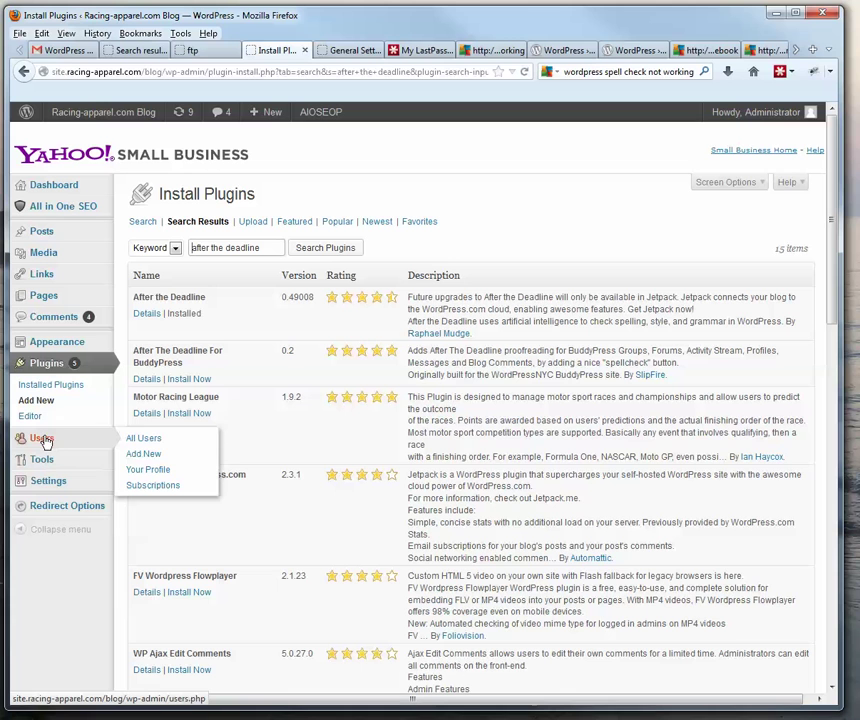
Review Your Profile's Proofreading options (first publish and update enabled), then open All Posts
{"action": "left_click", "coordinate": [147, 472]}
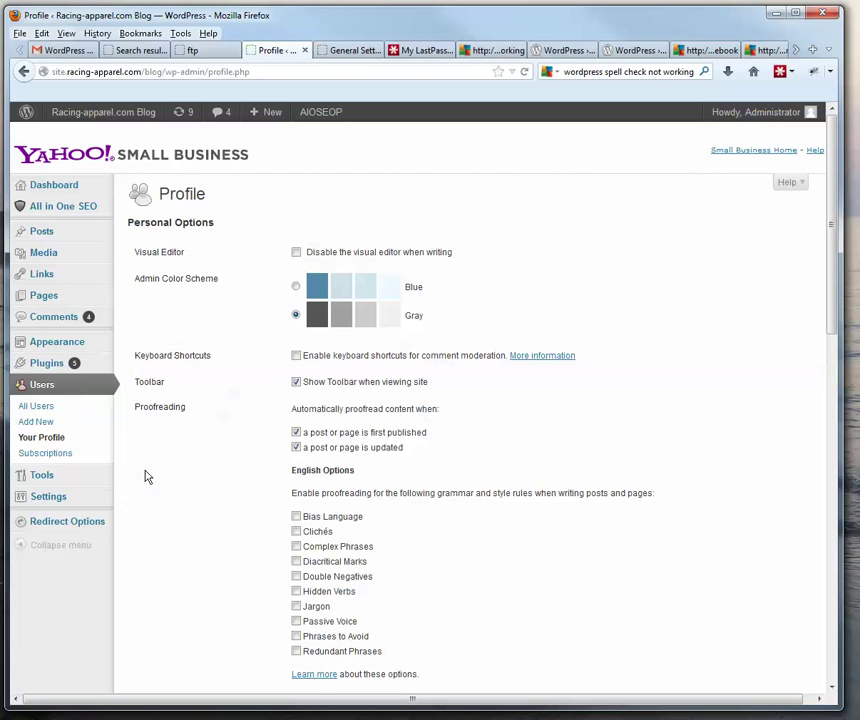
{"action": "double_click", "coordinate": [151, 415]}
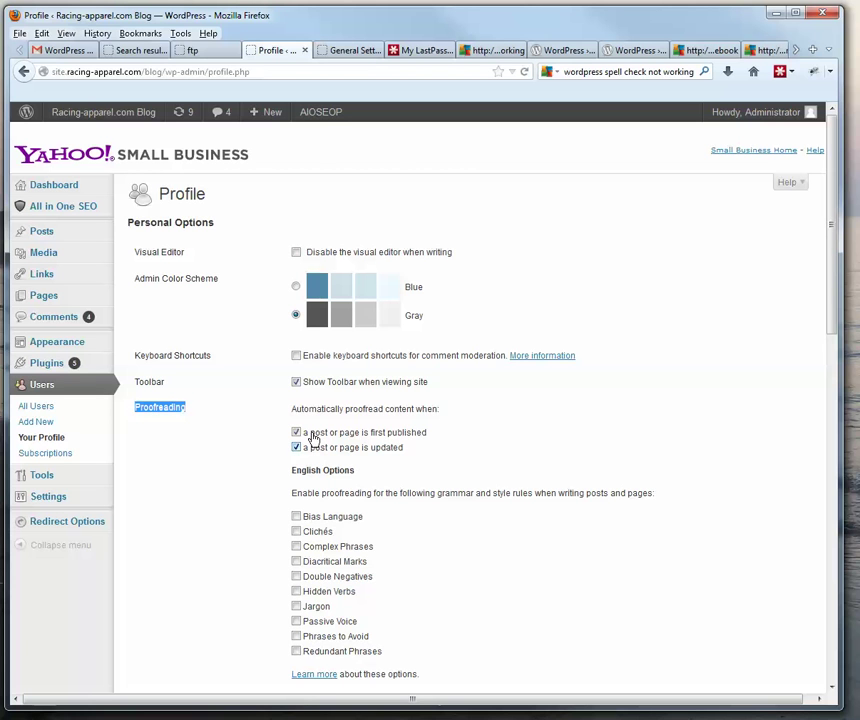
{"action": "scroll", "coordinate": [355, 527], "scroll_direction": "down", "scroll_amount": 3}
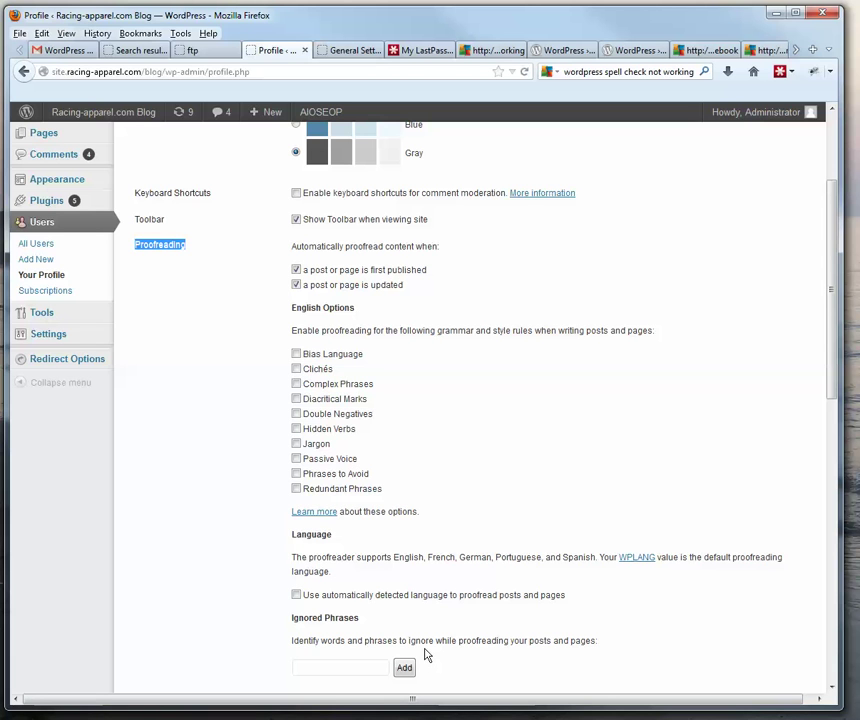
{"action": "scroll", "coordinate": [371, 409], "scroll_direction": "up", "scroll_amount": 3}
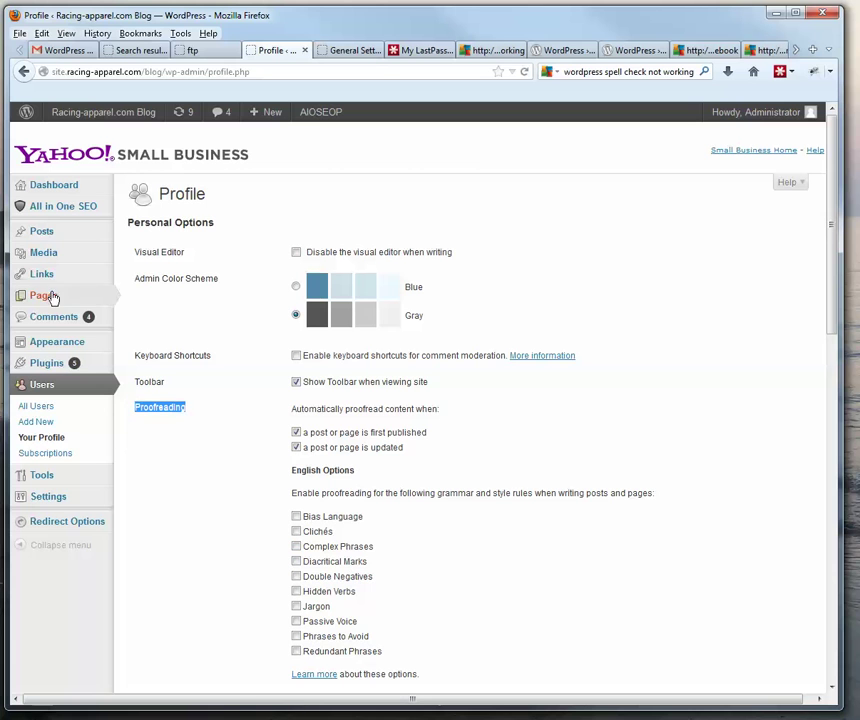
{"action": "mouse_move", "coordinate": [38, 242]}
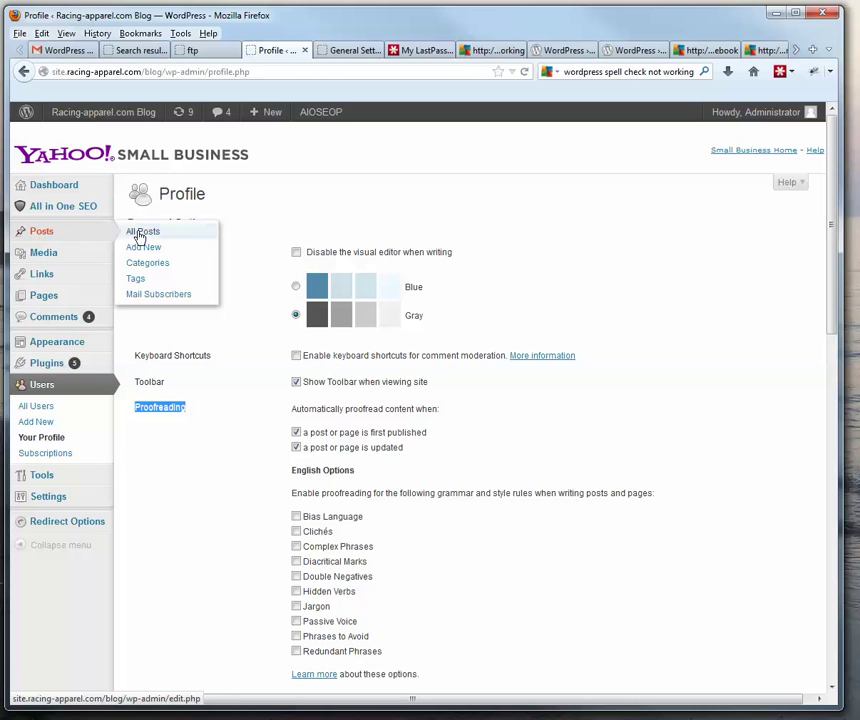
{"action": "left_click", "coordinate": [140, 234]}
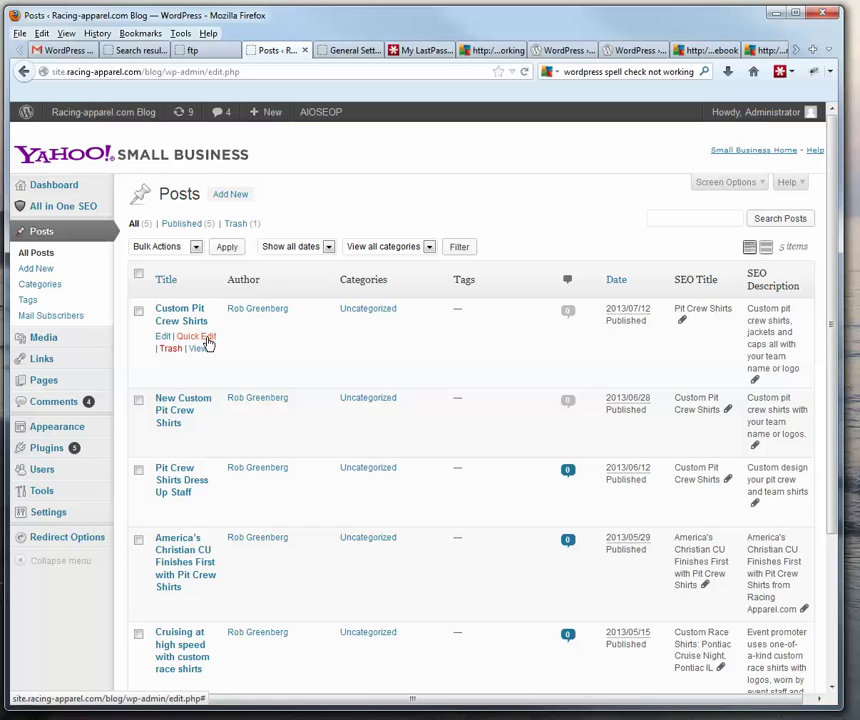
Change the first word of Custom Pit Crew Shirts to 'spen' and update the post
{"action": "left_click", "coordinate": [164, 338]}
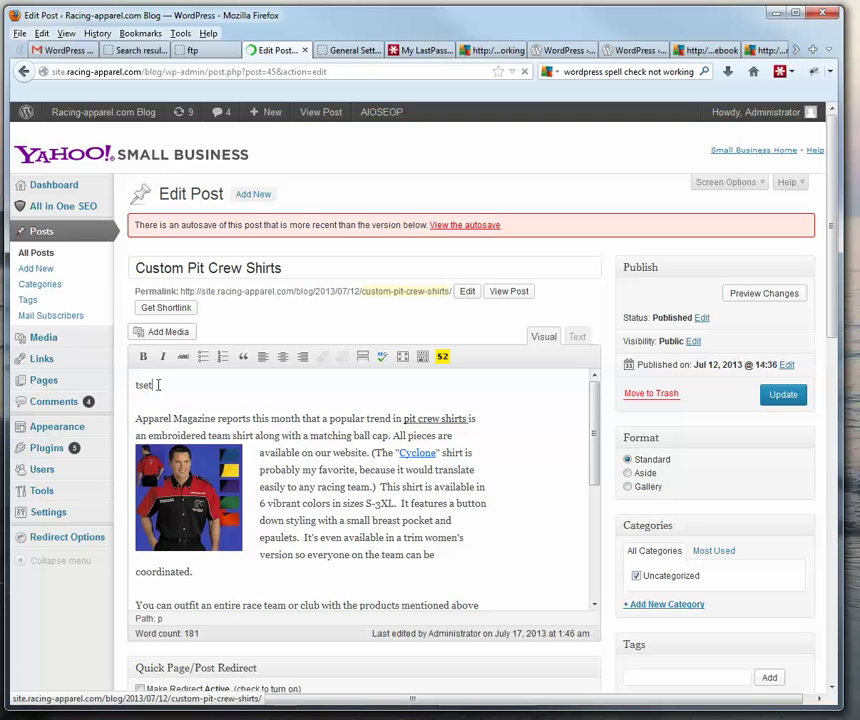
{"action": "left_click_drag", "start_coordinate": [159, 386], "coordinate": [137, 388]}
{"action": "key", "text": "BackSpace"}
{"action": "type", "text": "s"}
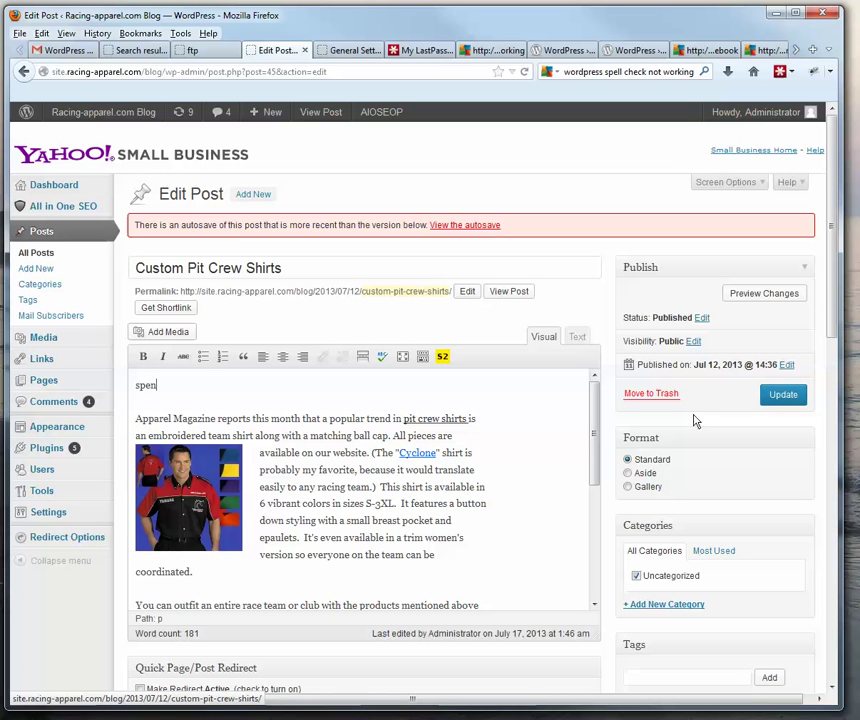
{"action": "left_click", "coordinate": [783, 394]}
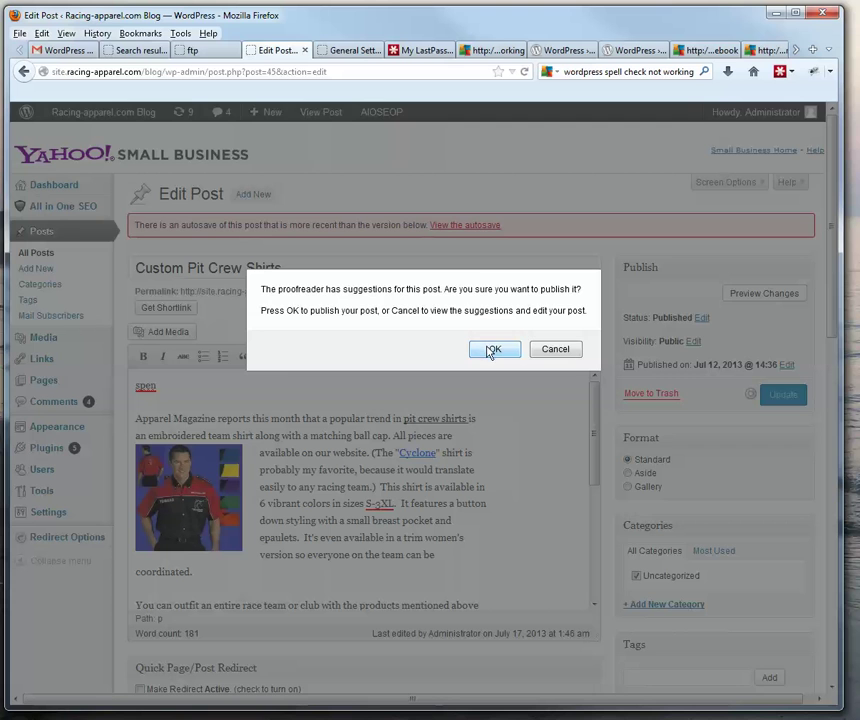
Cancel the proofreader prompt and view the spelling suggestions for the flagged 'spen'
{"action": "left_click", "coordinate": [557, 349]}
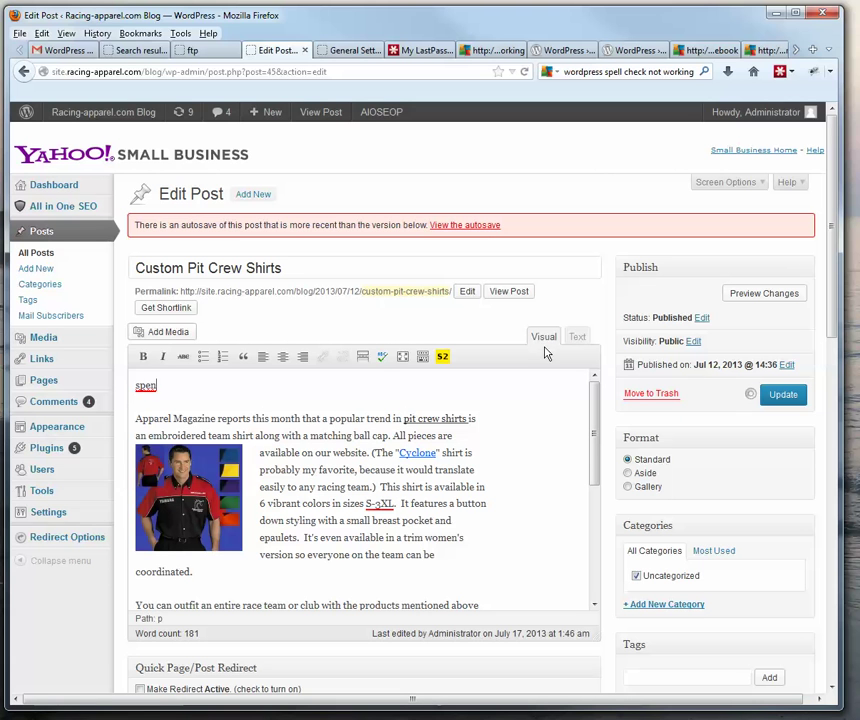
{"action": "left_click", "coordinate": [145, 388]}
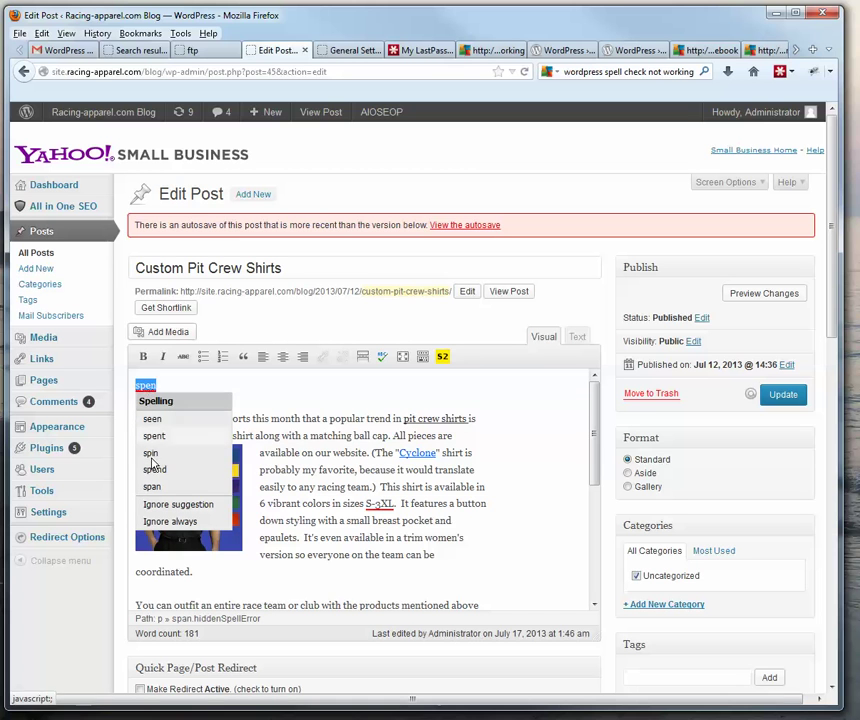
{"action": "left_click", "coordinate": [283, 392]}
Replace 'appart' with the suggested 'apart'
{"action": "scroll", "coordinate": [286, 428], "scroll_direction": "down", "scroll_amount": 4}
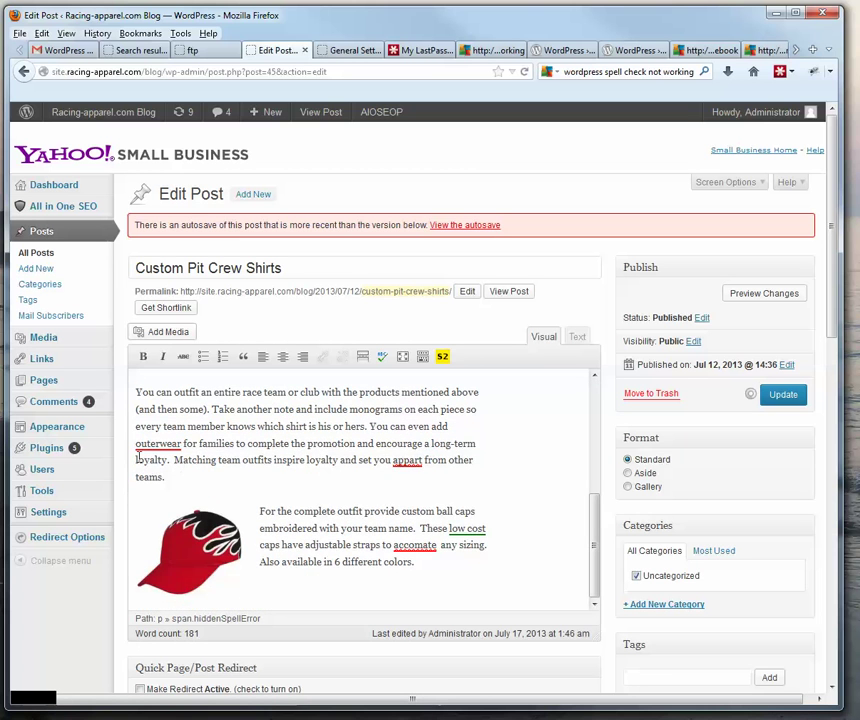
{"action": "left_click", "coordinate": [407, 461]}
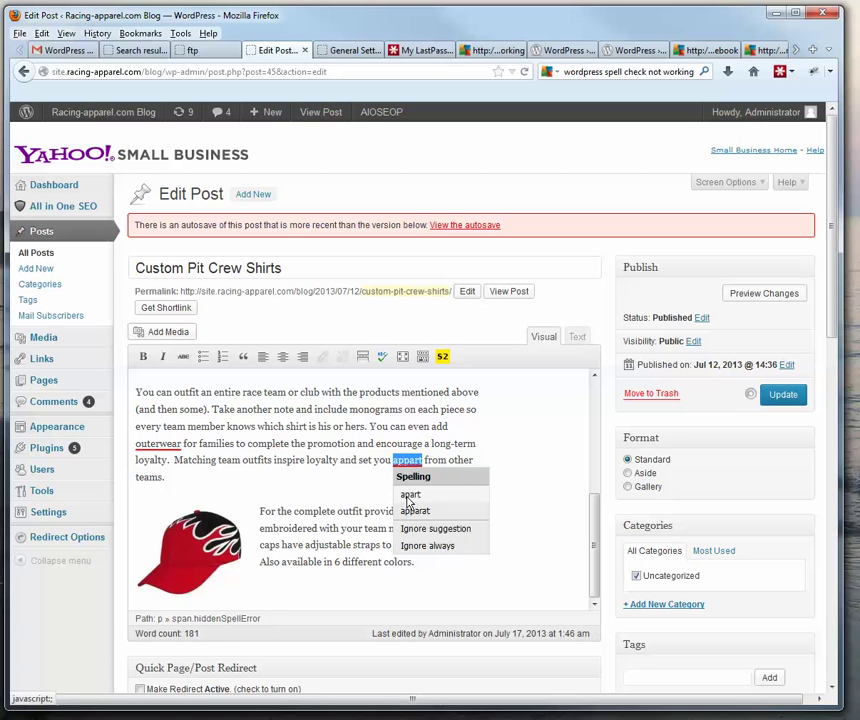
{"action": "left_click", "coordinate": [410, 495]}
Ignore the suggestion for 'accomate' and hand-edit it to 'accomodate'
{"action": "left_click", "coordinate": [424, 549]}
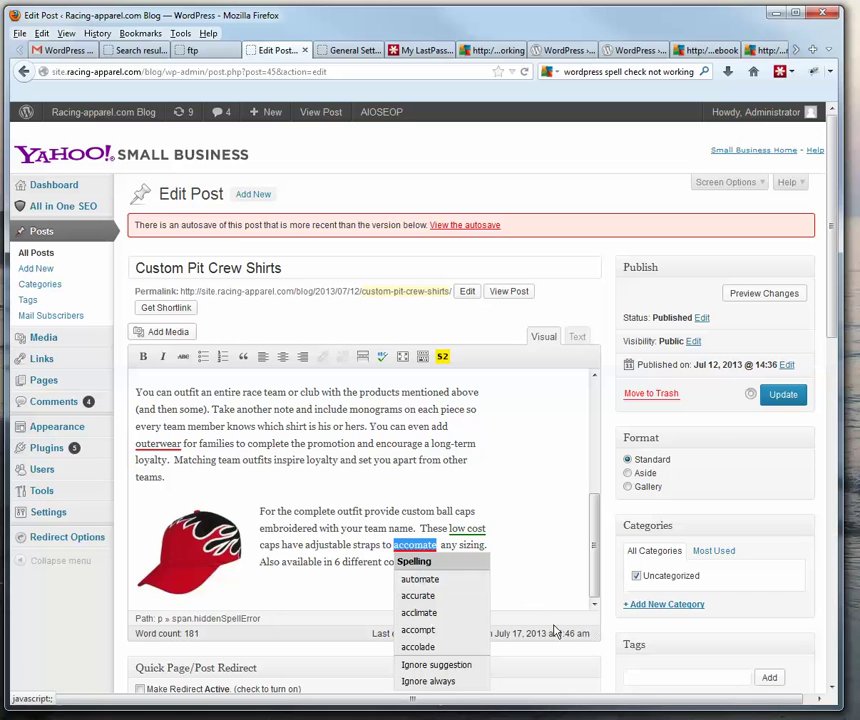
{"action": "left_click", "coordinate": [486, 664]}
{"action": "double_click", "coordinate": [414, 545]}
{"action": "left_click", "coordinate": [418, 554]}
{"action": "type", "text": "mod"}
{"action": "key", "text": "Delete"}
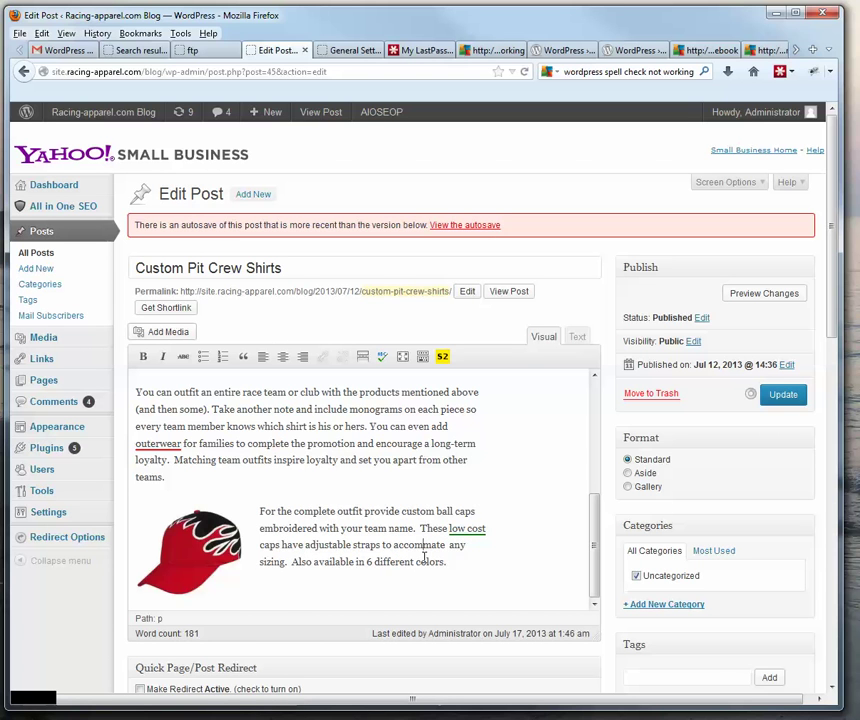
{"action": "type", "text": "o"}
{"action": "left_click", "coordinate": [465, 561]}
{"action": "left_click_drag", "start_coordinate": [435, 548], "coordinate": [428, 550]}
{"action": "key", "text": "Delete"}
{"action": "type", "text": "d"}
Save the corrected post as a draft
{"action": "left_click", "coordinate": [770, 400]}
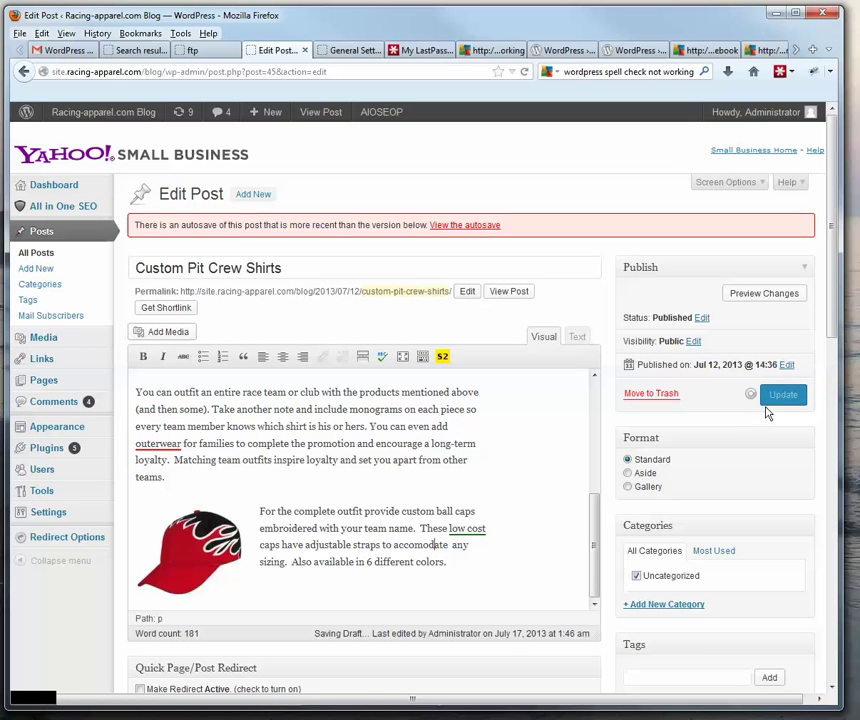
{"action": "left_click", "coordinate": [541, 469]}
{"action": "scroll", "coordinate": [541, 474], "scroll_direction": "down", "scroll_amount": 4}
{"action": "scroll", "coordinate": [541, 474], "scroll_direction": "up", "scroll_amount": 3}
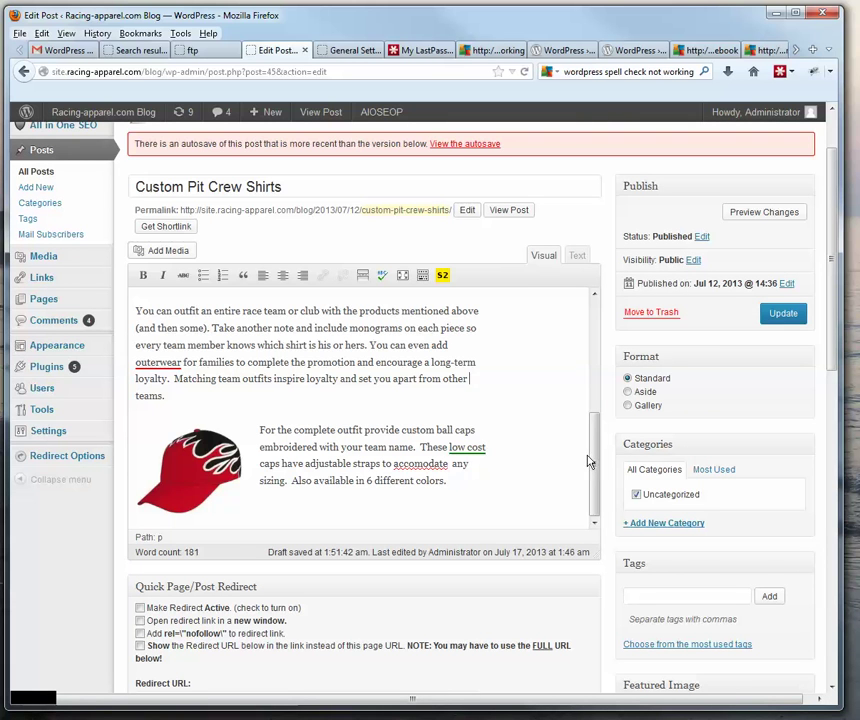
Delete the leftover word 'spen' from the first line and update the published post
{"action": "scroll", "coordinate": [594, 391], "scroll_direction": "up", "scroll_amount": 1}
{"action": "scroll", "coordinate": [594, 391], "scroll_direction": "up", "scroll_amount": 4}
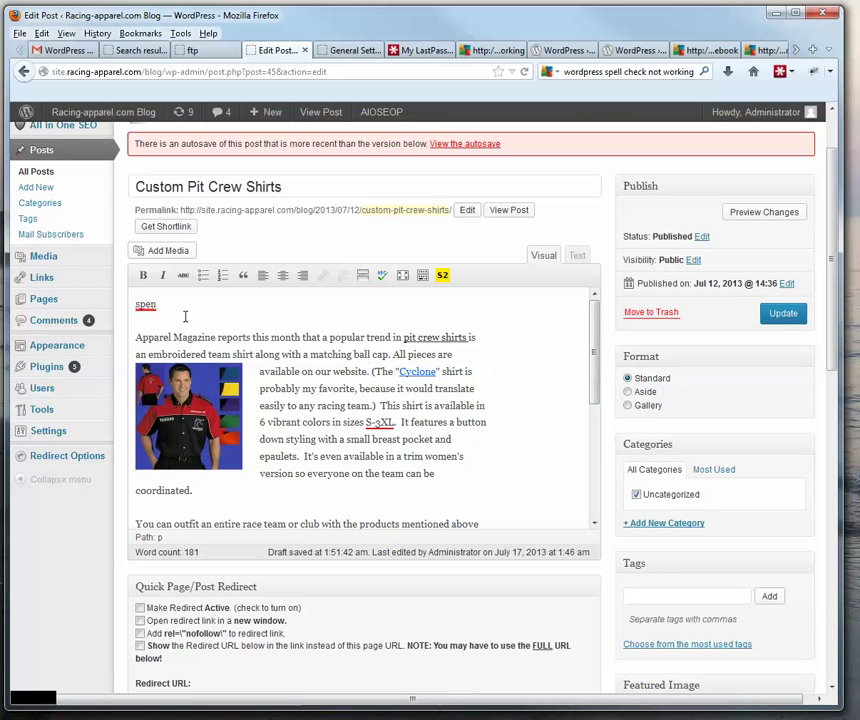
{"action": "double_click", "coordinate": [138, 305]}
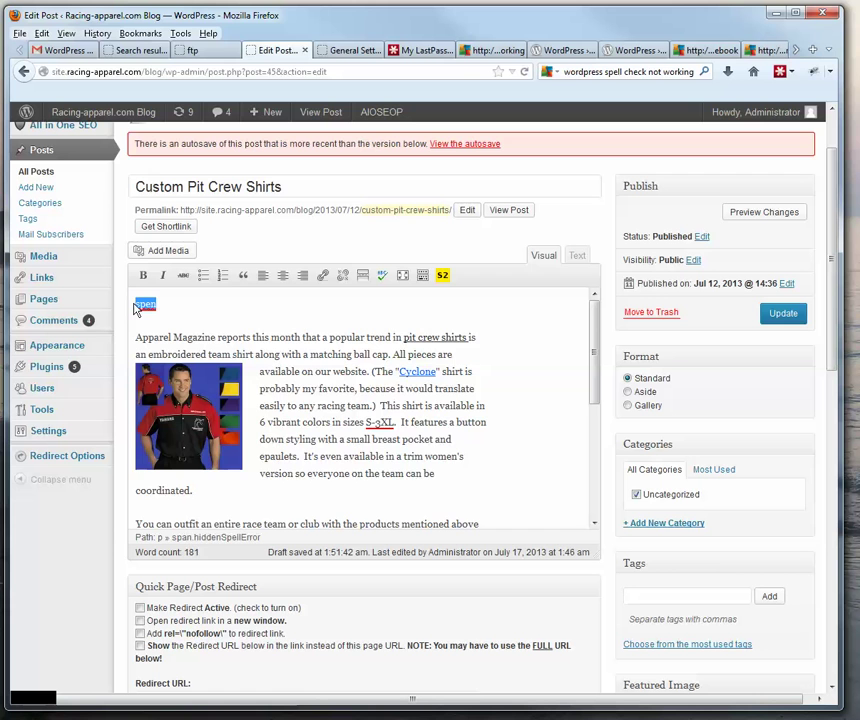
{"action": "key", "text": "Delete"}
{"action": "key", "text": "Delete"}
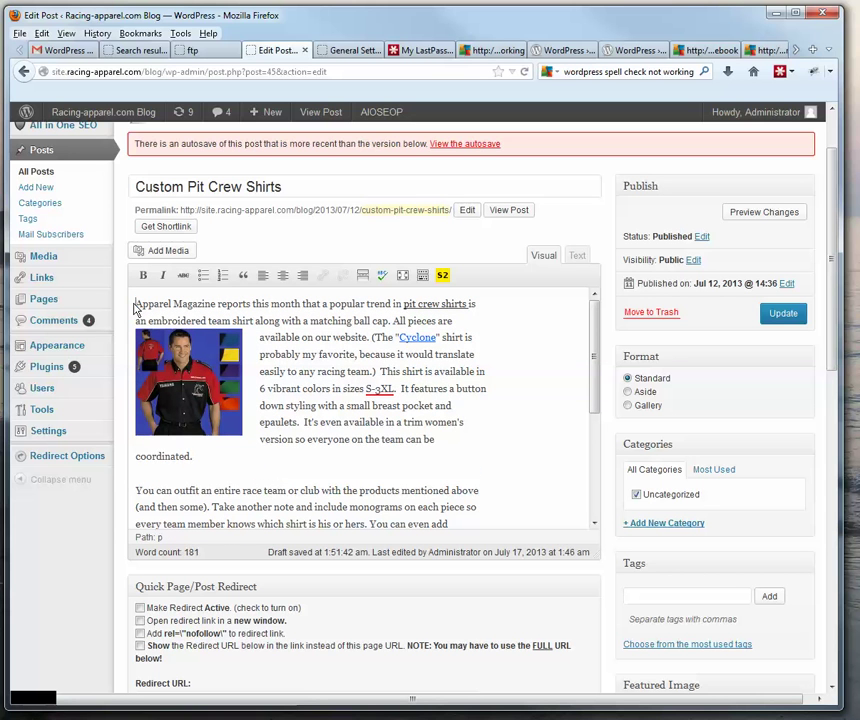
{"action": "left_click", "coordinate": [774, 316]}
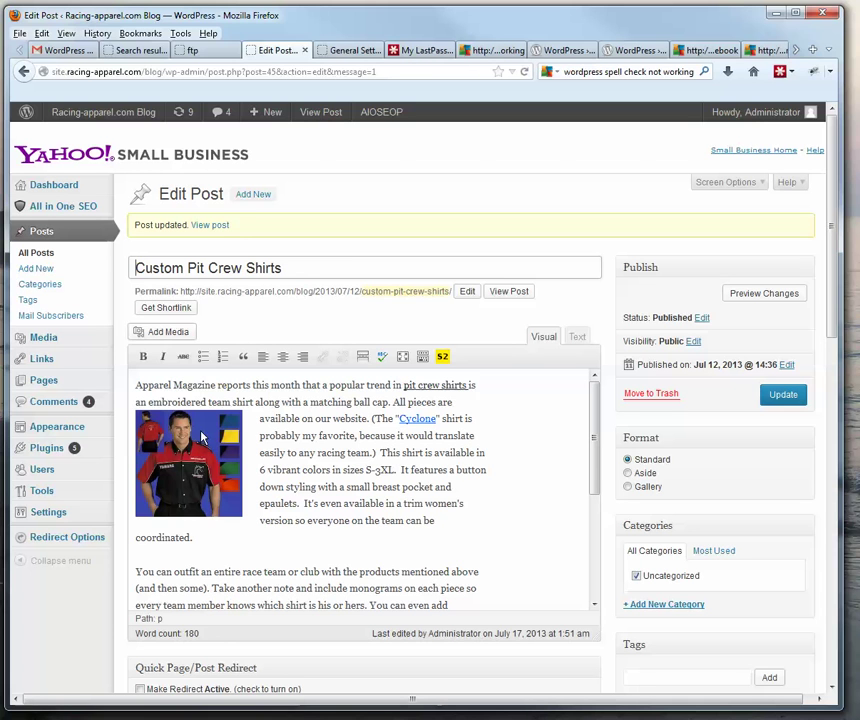
{"action": "mouse_move", "coordinate": [46, 456]}
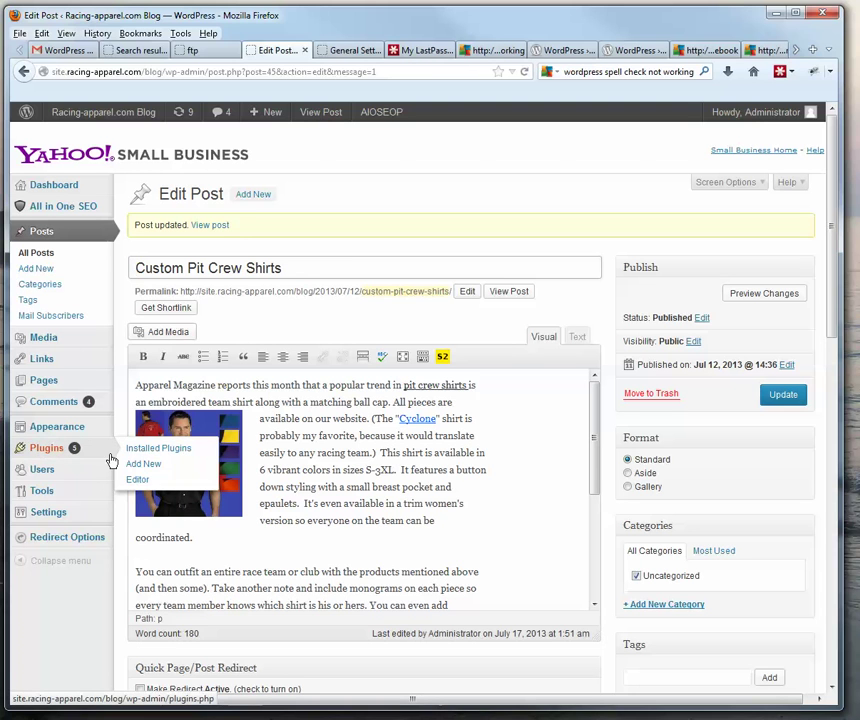